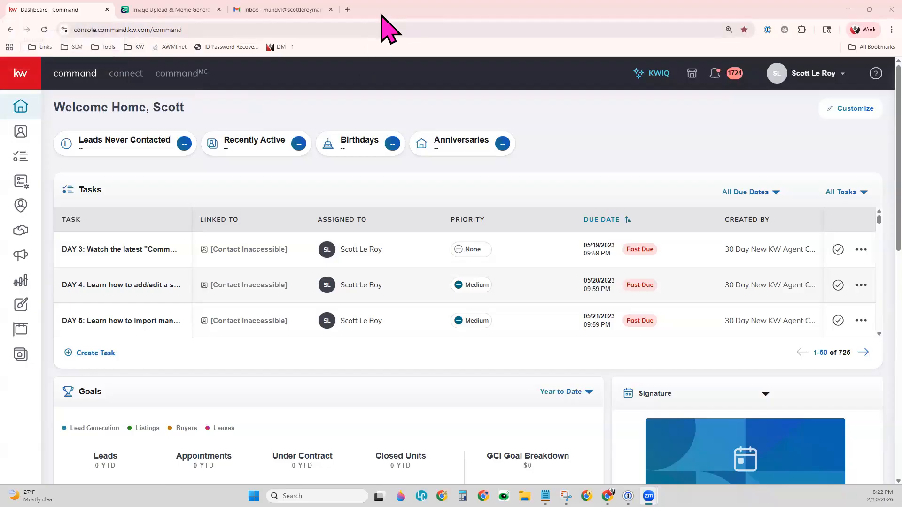
Open the Canva home page in a new browser tab.
left_click(347, 9)
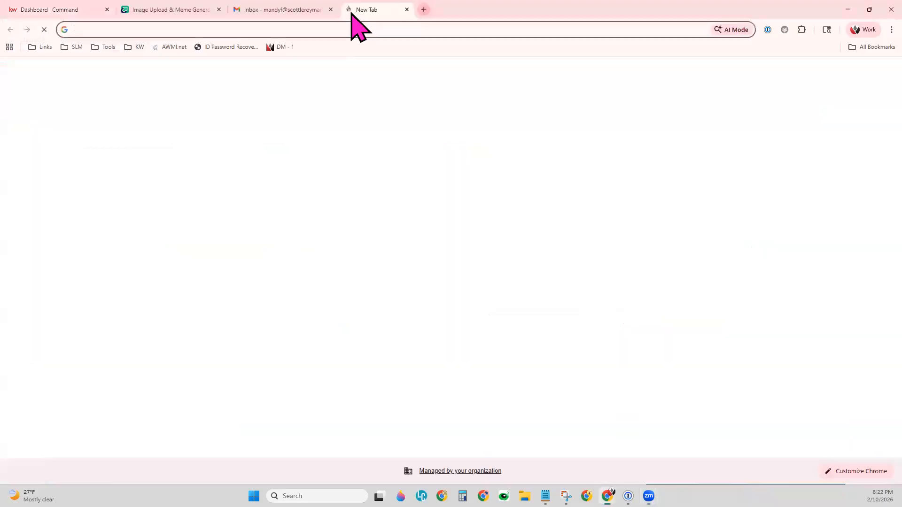
left_click(346, 29)
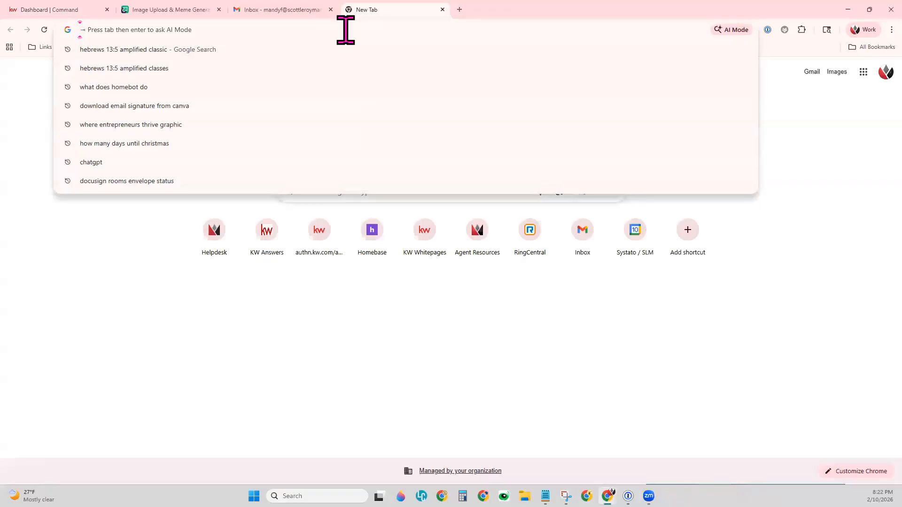
type("c")
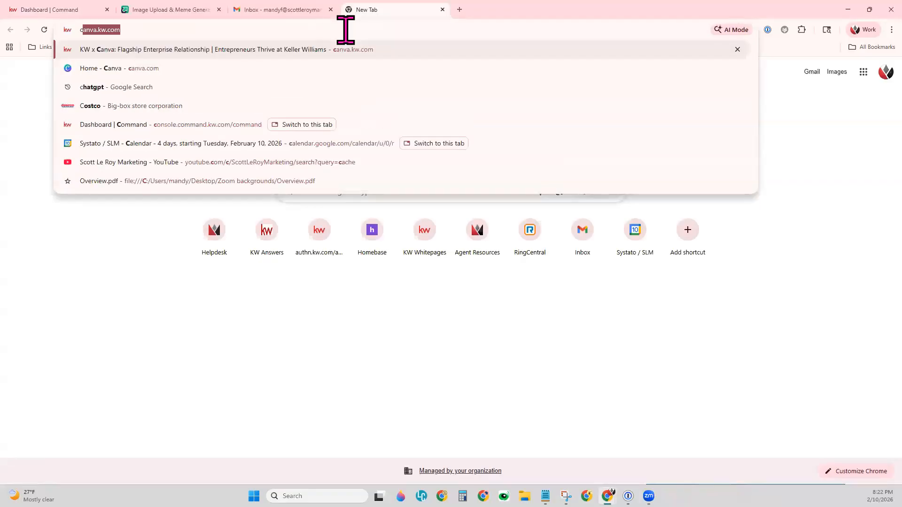
key("Return")
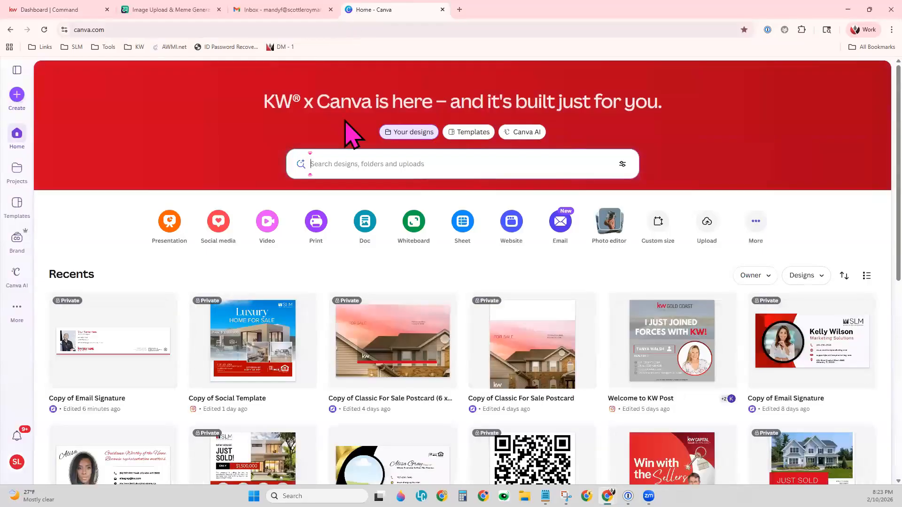
Search the brand templates for "email signatures" and start a design from the 600 x 150 px Email Signature template.
left_click(18, 240)
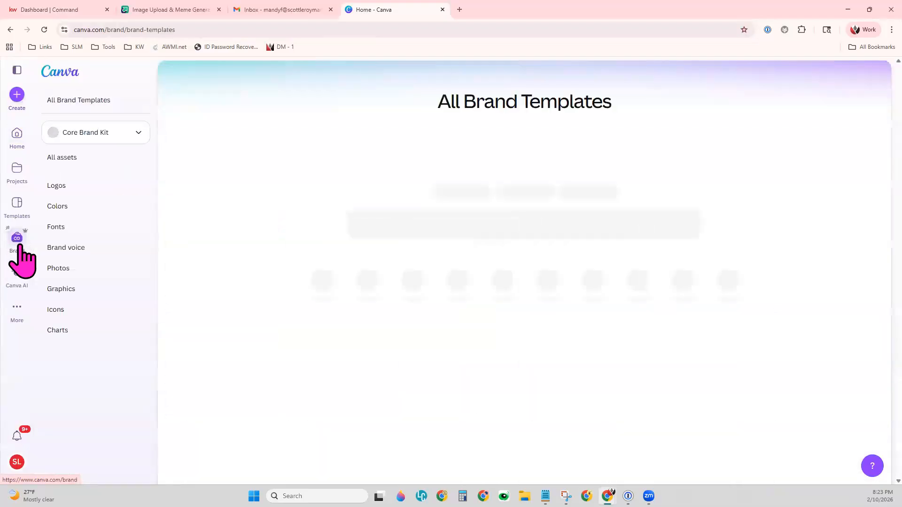
left_click(434, 135)
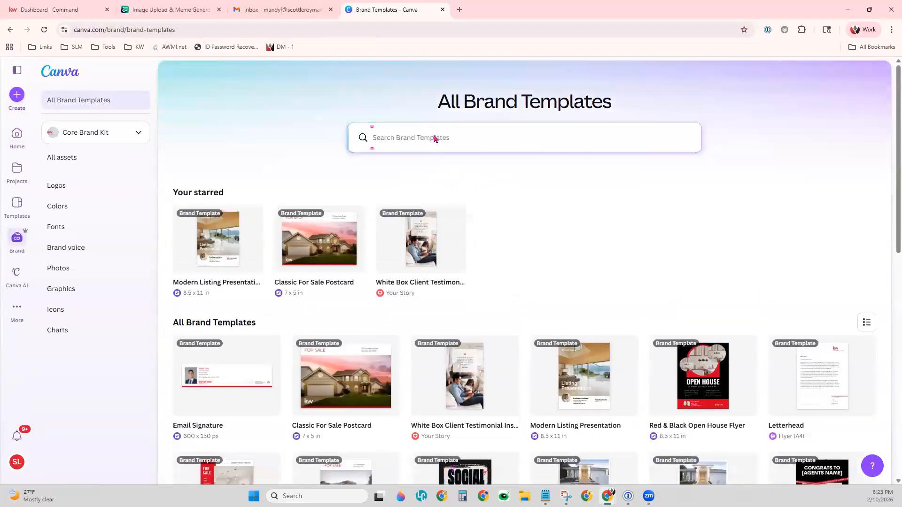
type("e")
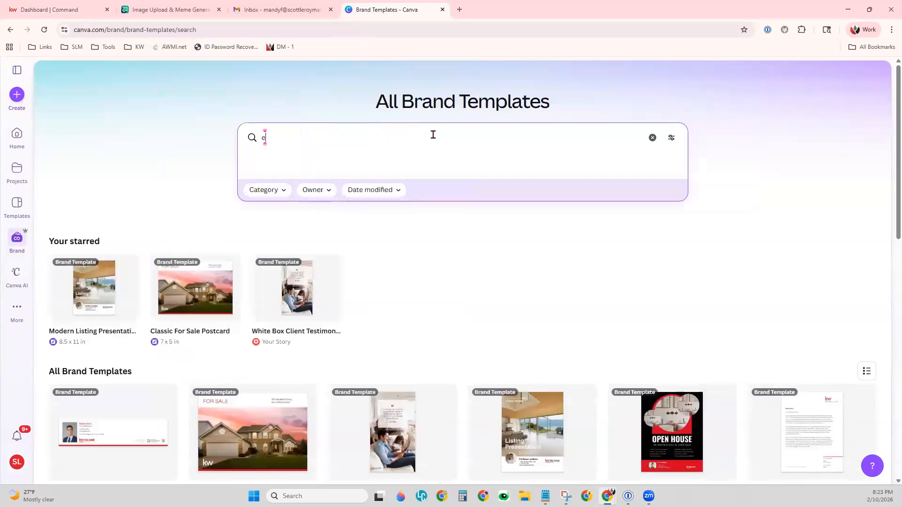
type("mail signatures")
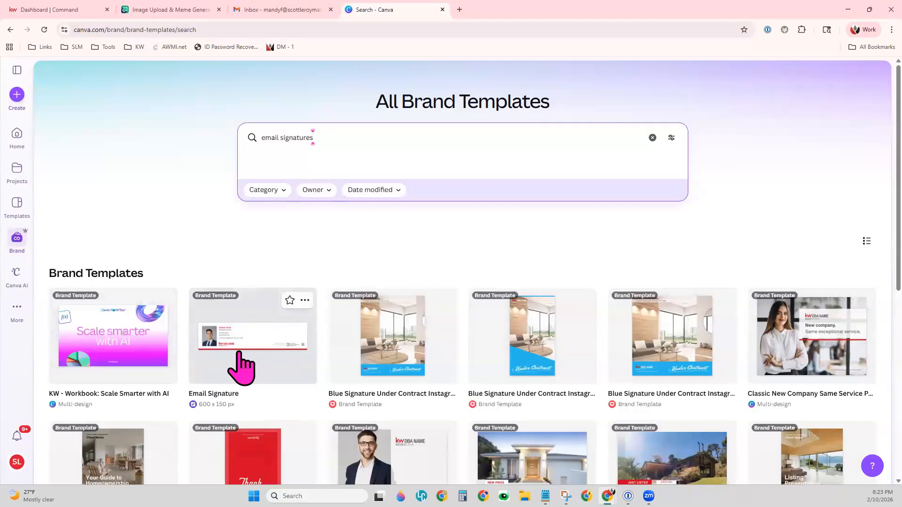
left_click(254, 342)
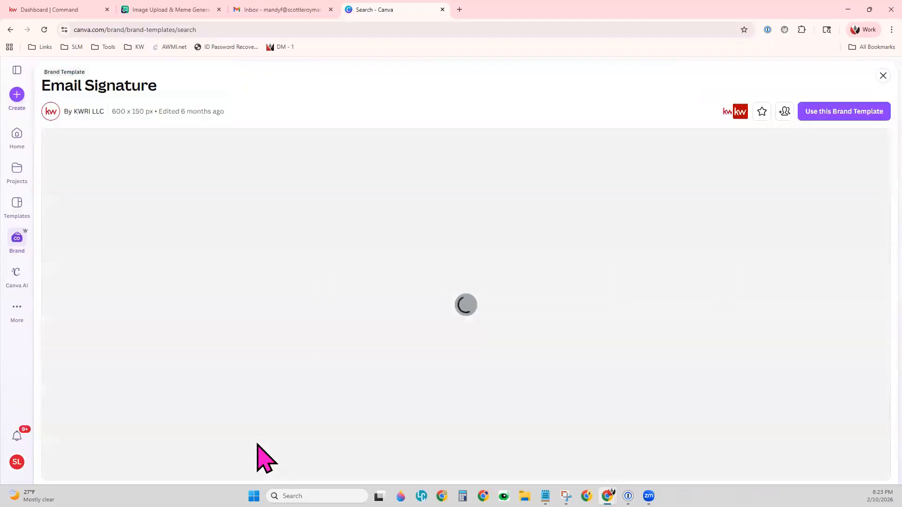
left_click(853, 115)
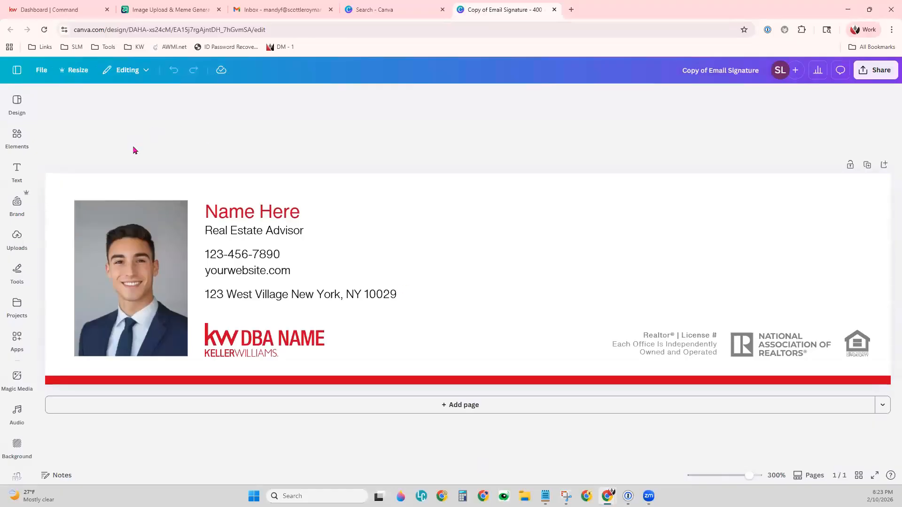
Replace the "Name Here" placeholder in the email signature with the agent's full name.
left_click(241, 212)
double_click(239, 208)
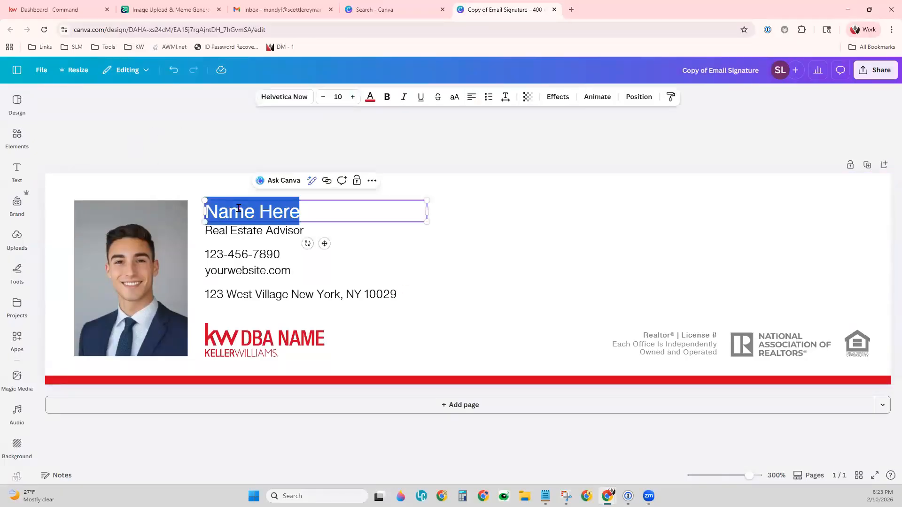
type("Aco")
key("BackSpace")
key("BackSpace")
key("BackSpace")
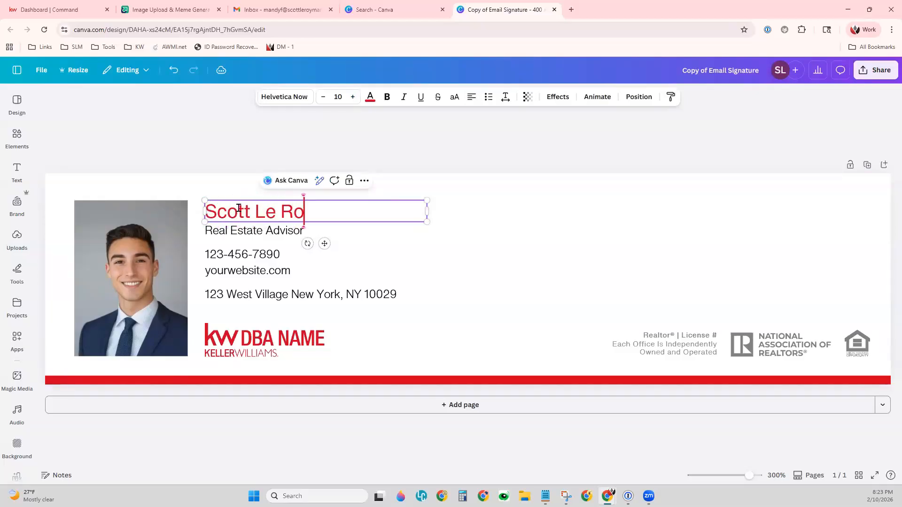
Replace the signature's placeholder headshot with the uploaded photo of the man in a black shirt.
left_click(96, 294)
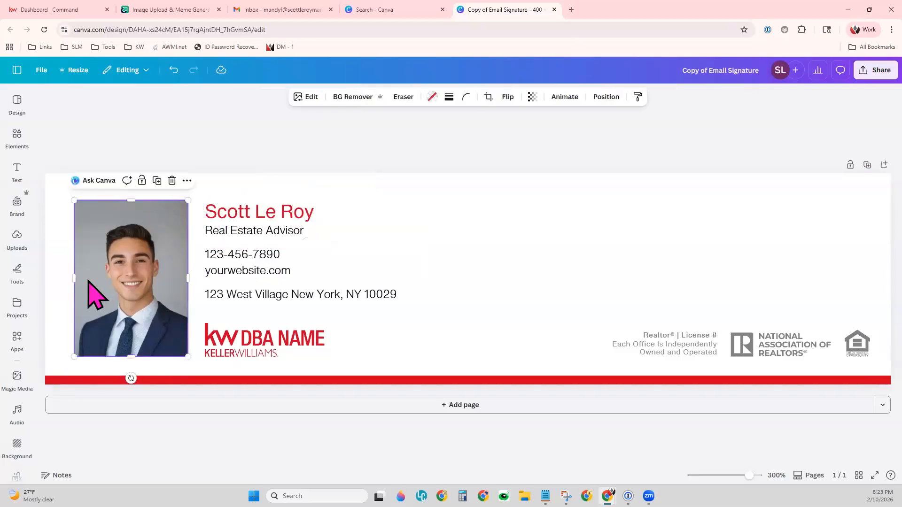
left_click(21, 238)
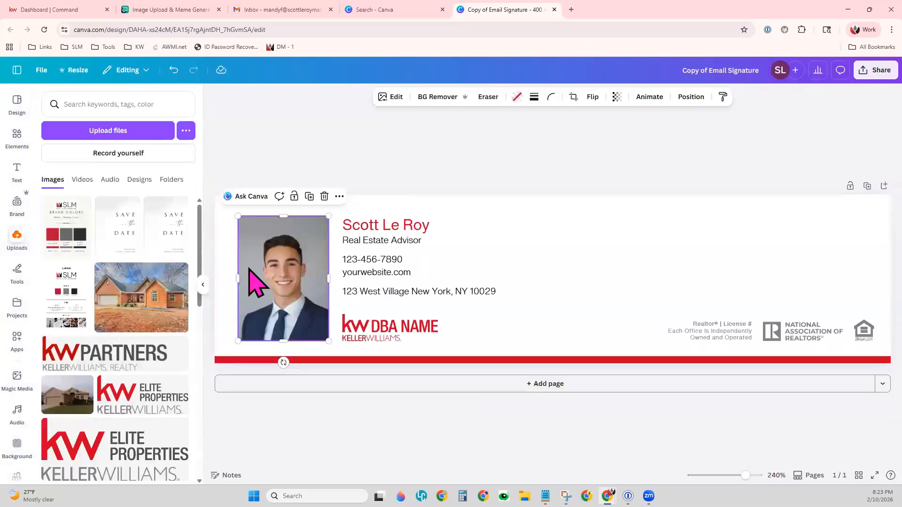
scroll(183, 359, "down", 3)
scroll(176, 359, "down", 10)
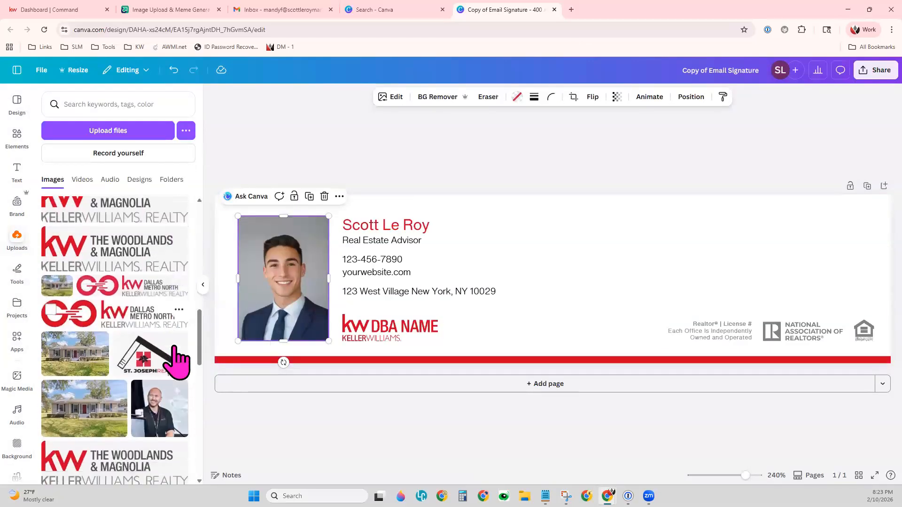
left_click_drag(157, 303, 297, 284)
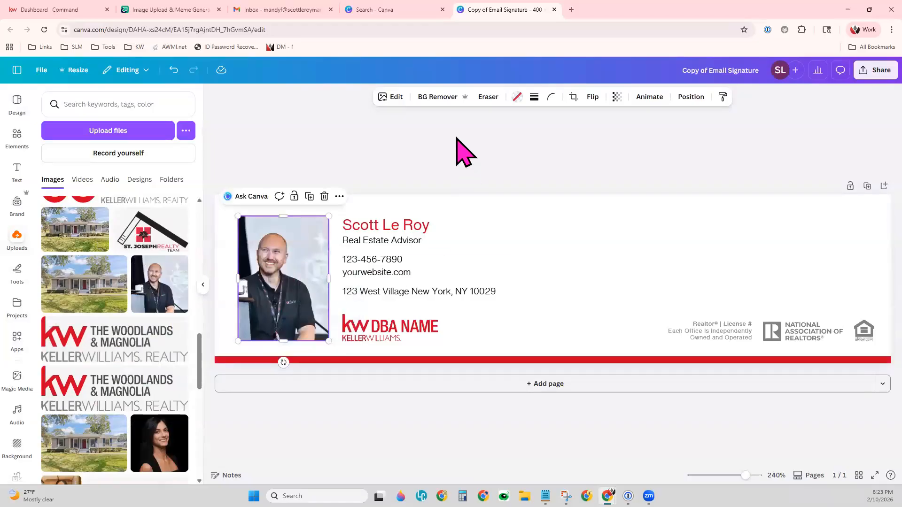
left_click(463, 151)
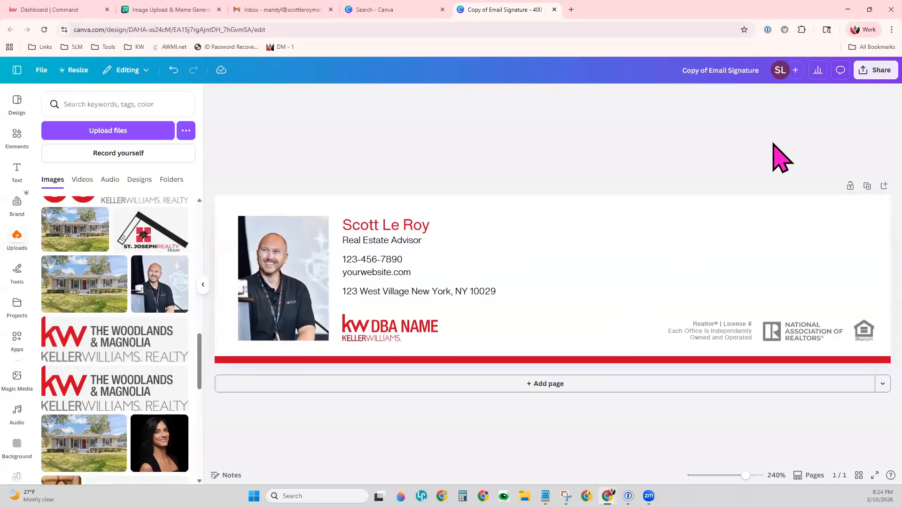
Download the email signature design as a PNG file.
left_click(863, 78)
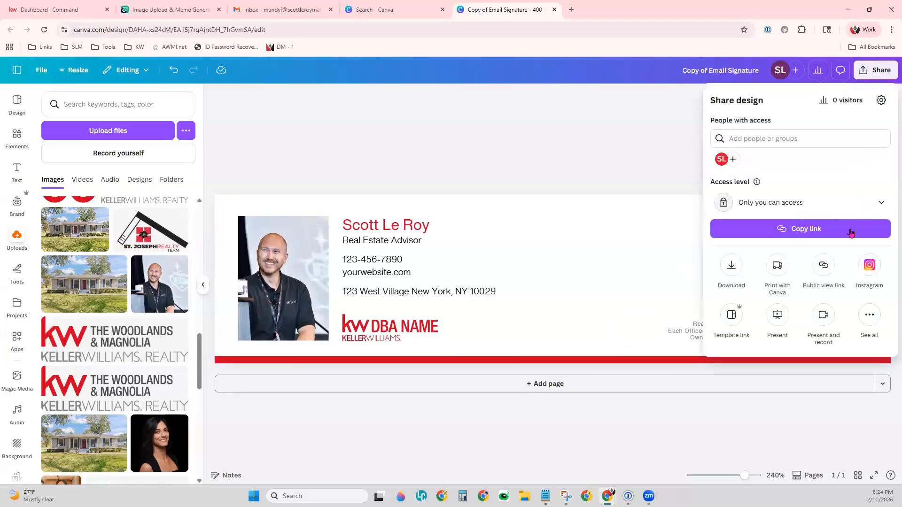
left_click(736, 262)
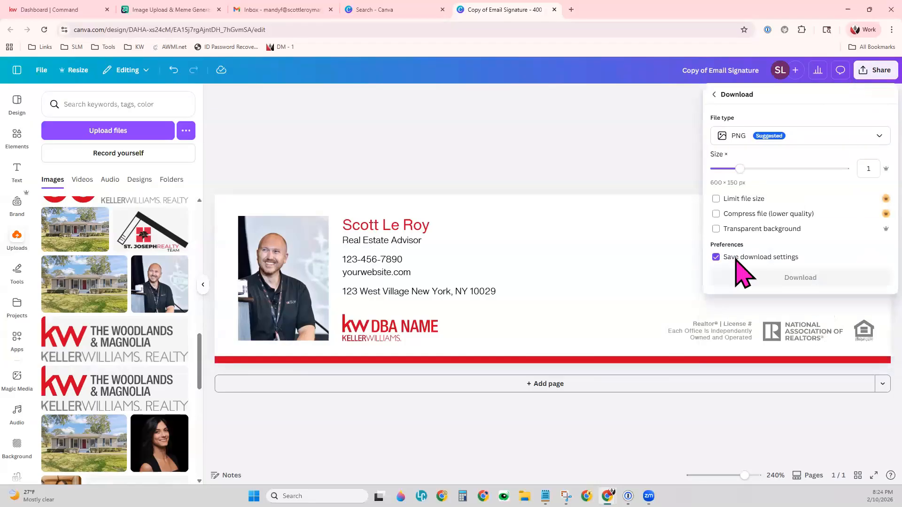
left_click(779, 154)
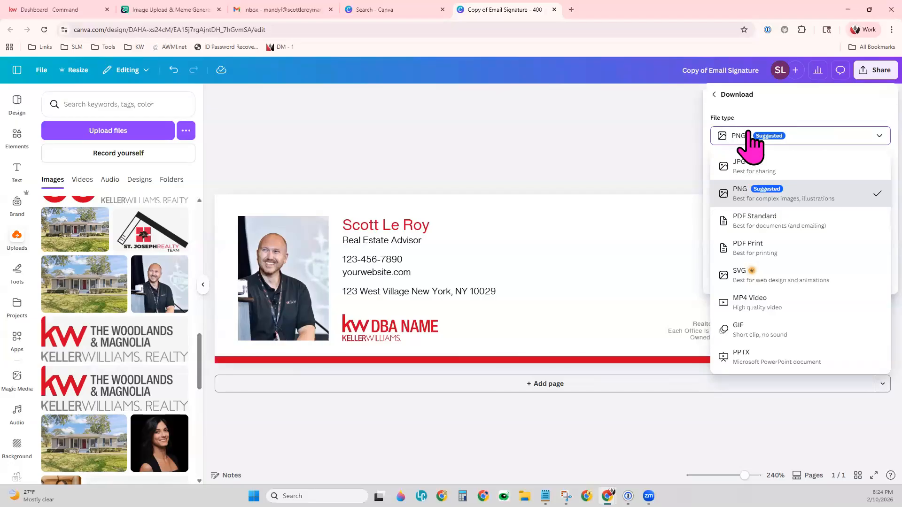
left_click(740, 192)
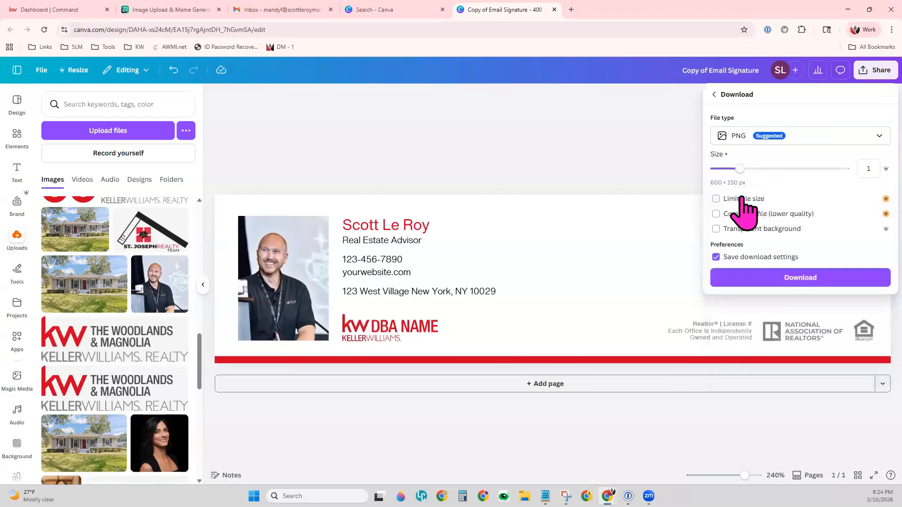
left_click(826, 281)
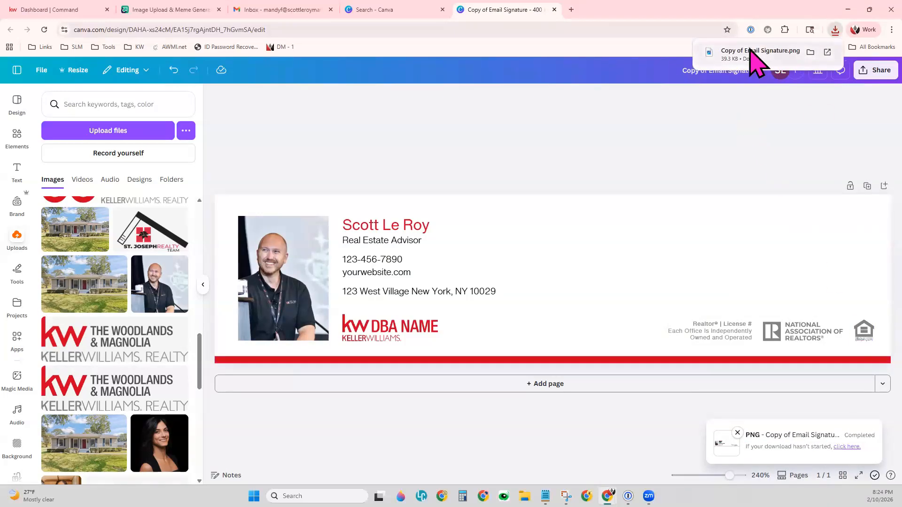
Switch to the Imgur upload page at imgur.com/upload and dismiss the Range Rover advertisement.
left_click(200, 14)
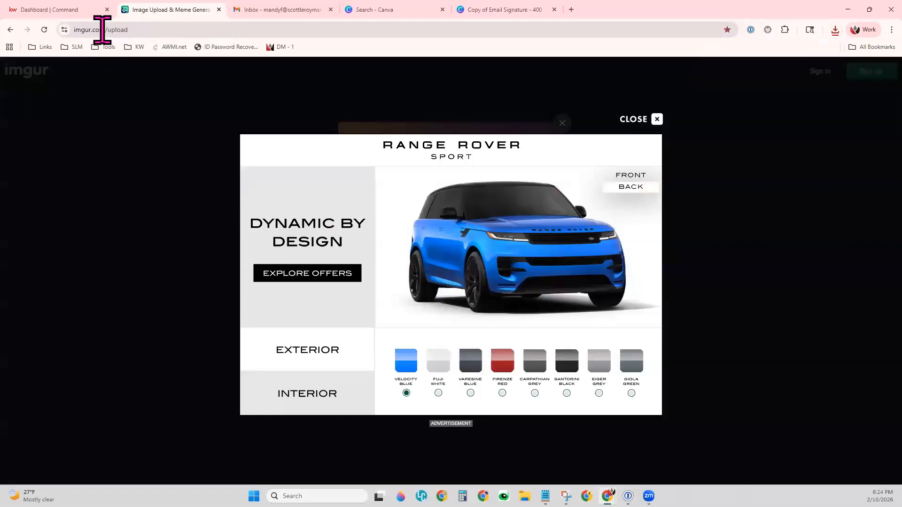
double_click(121, 29)
left_click_drag(102, 30, 64, 29)
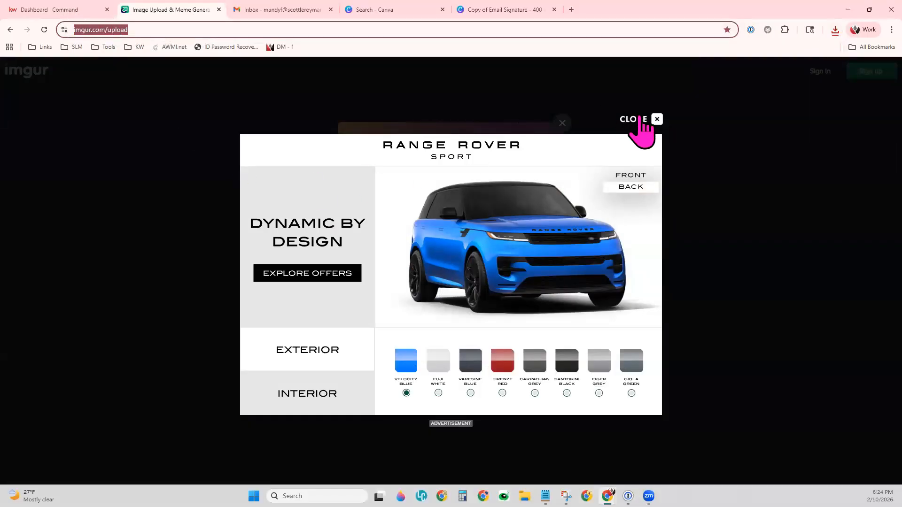
left_click(636, 119)
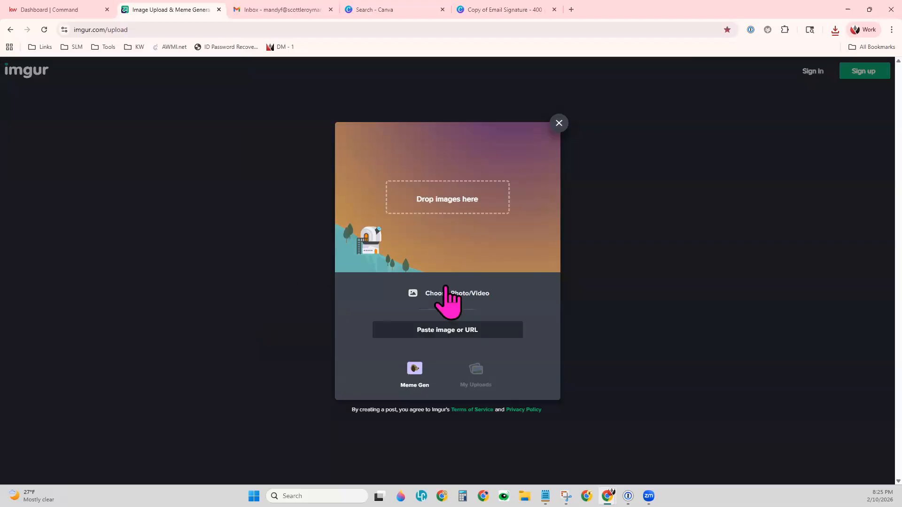
Upload the downloaded email signature PNG from File Explorer to Imgur.
left_click(485, 296)
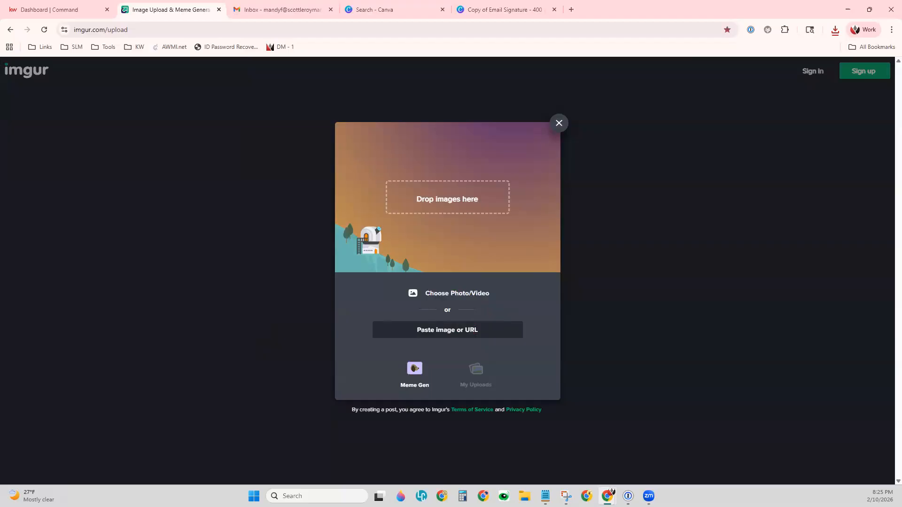
key("super+e")
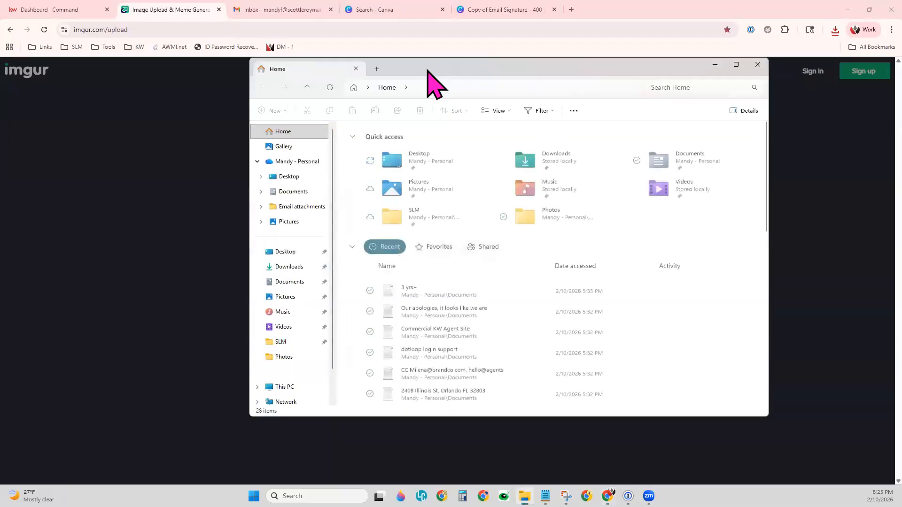
left_click_drag(427, 71, 901, 70)
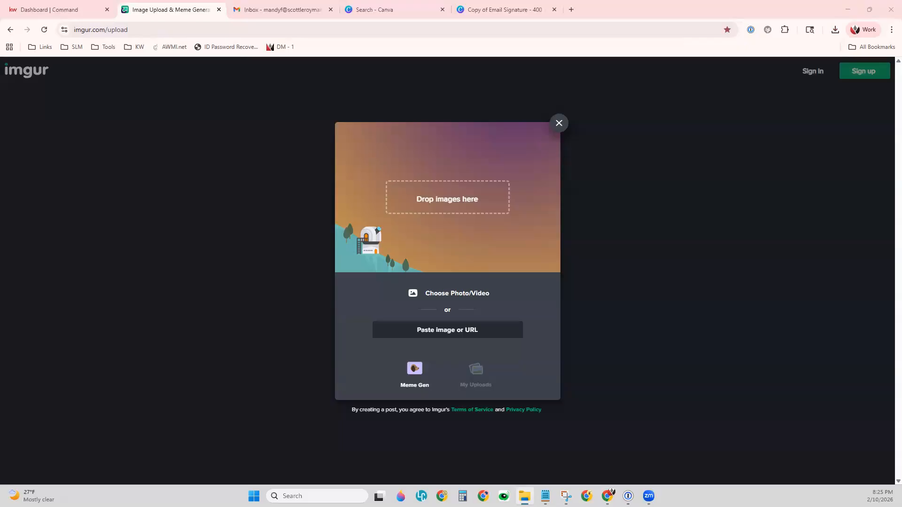
left_click_drag(157, 181, 511, 227)
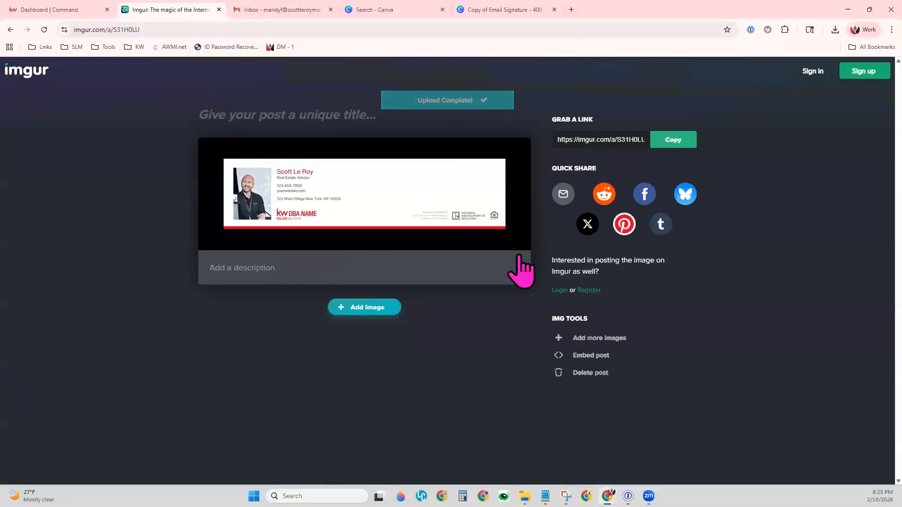
Open the uploaded signature image in its own browser tab and copy its full web address.
right_click(408, 200)
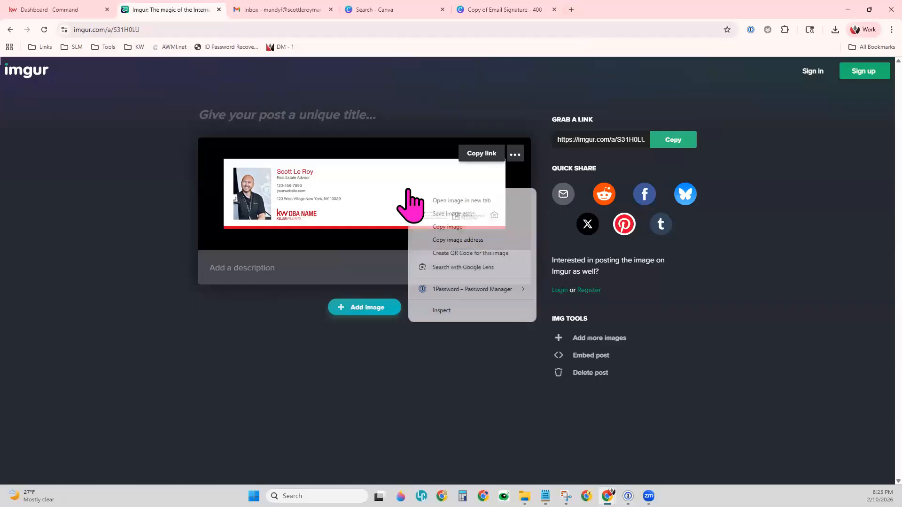
left_click(451, 203)
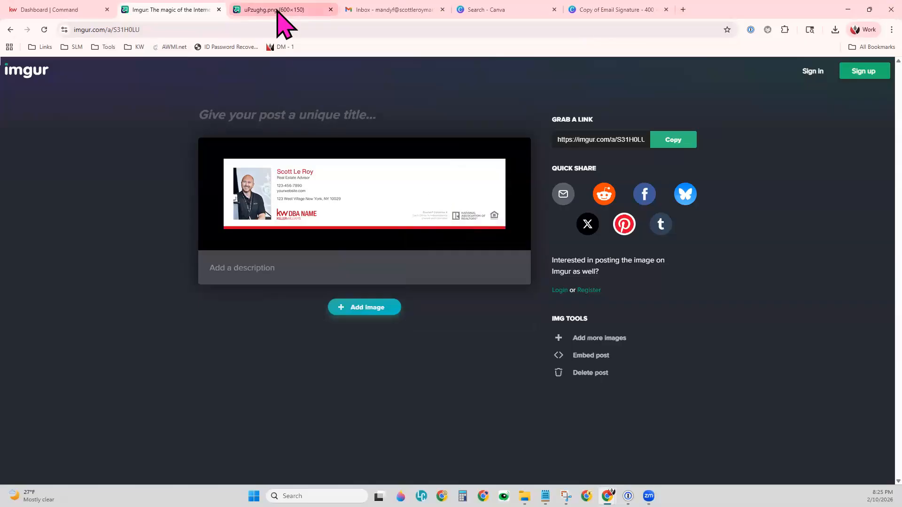
left_click(278, 11)
triple_click(121, 31)
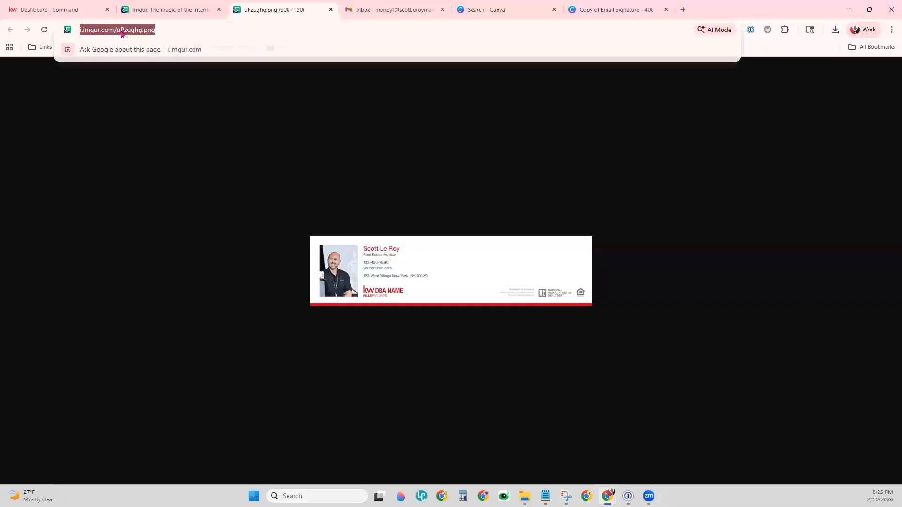
triple_click(121, 31)
right_click(122, 32)
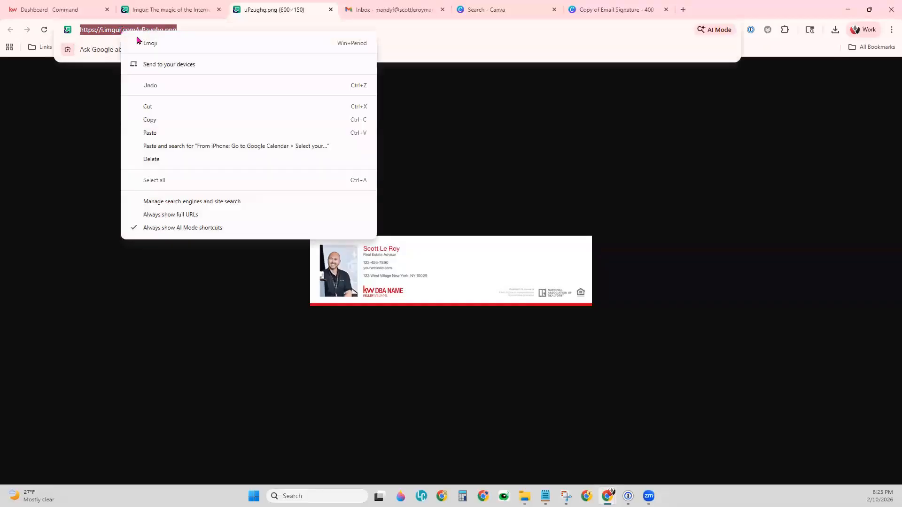
left_click(163, 124)
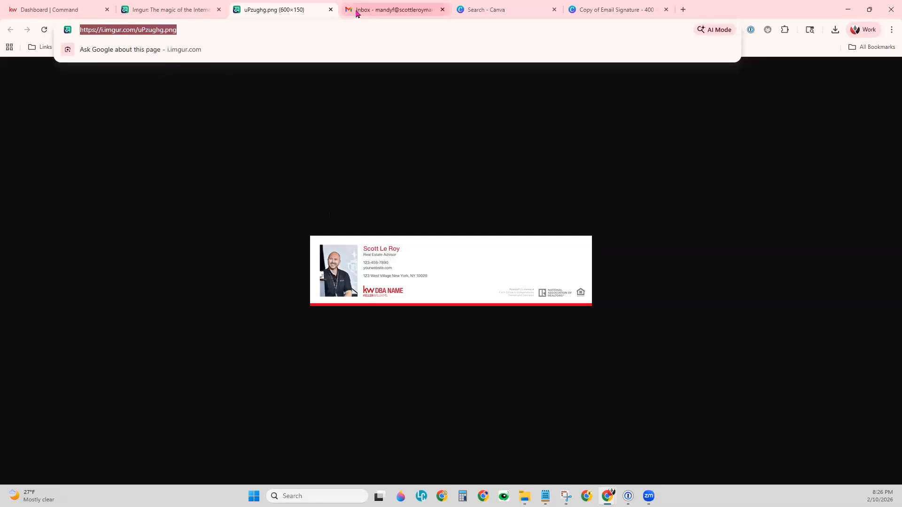
Switch to the Gmail inbox and open the full settings at the Signature section of the general settings.
left_click(386, 10)
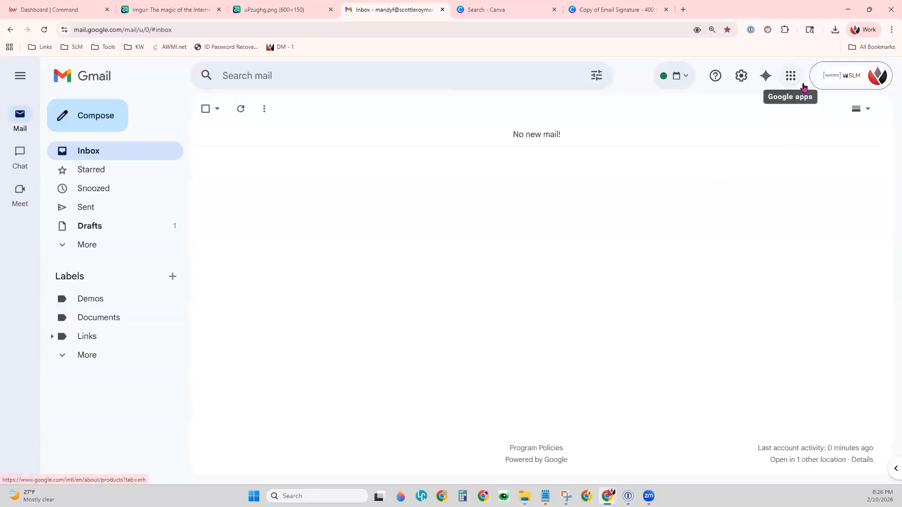
left_click(741, 75)
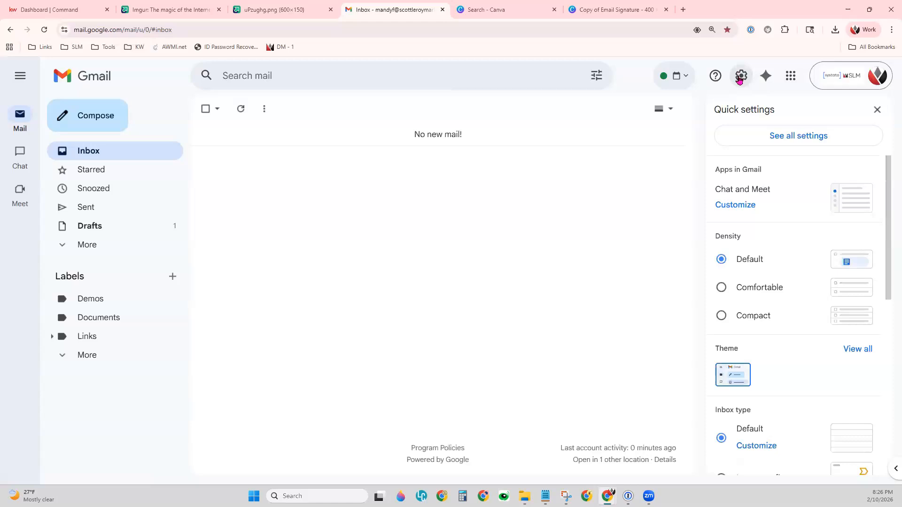
left_click(828, 141)
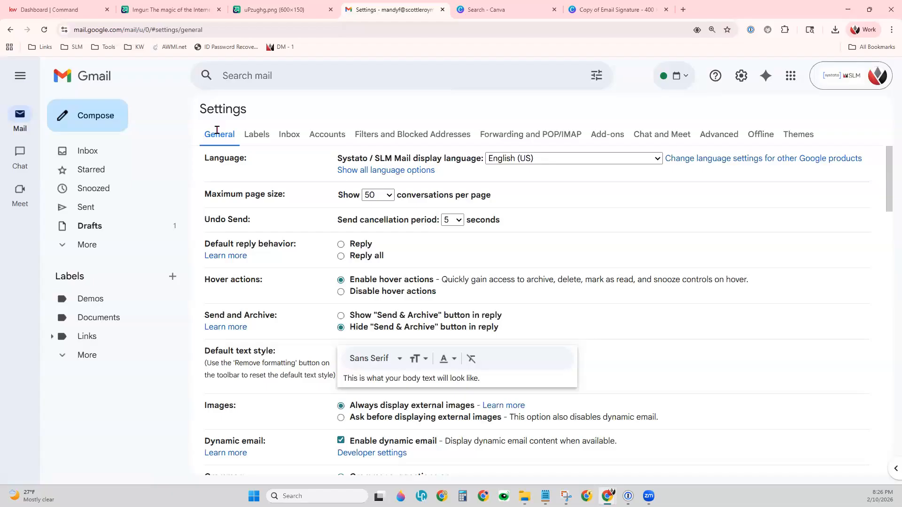
scroll(545, 333, "down", 10)
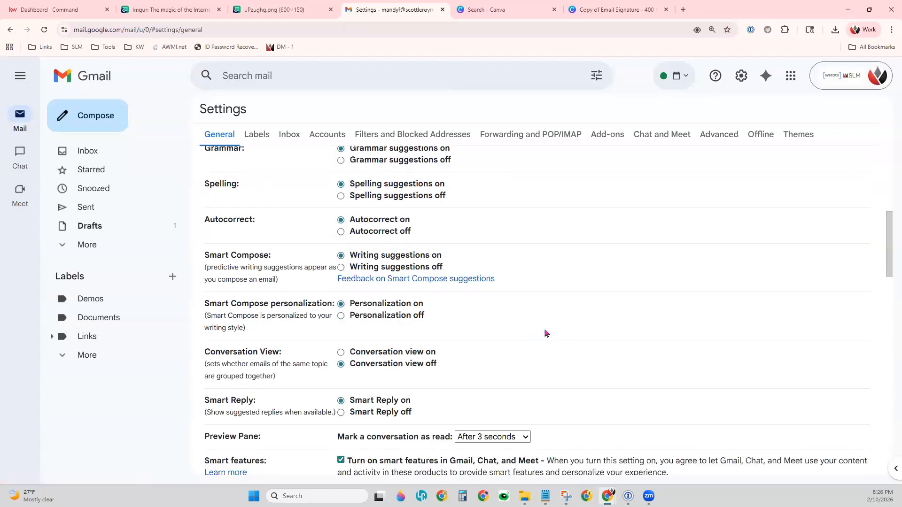
scroll(545, 333, "down", 12)
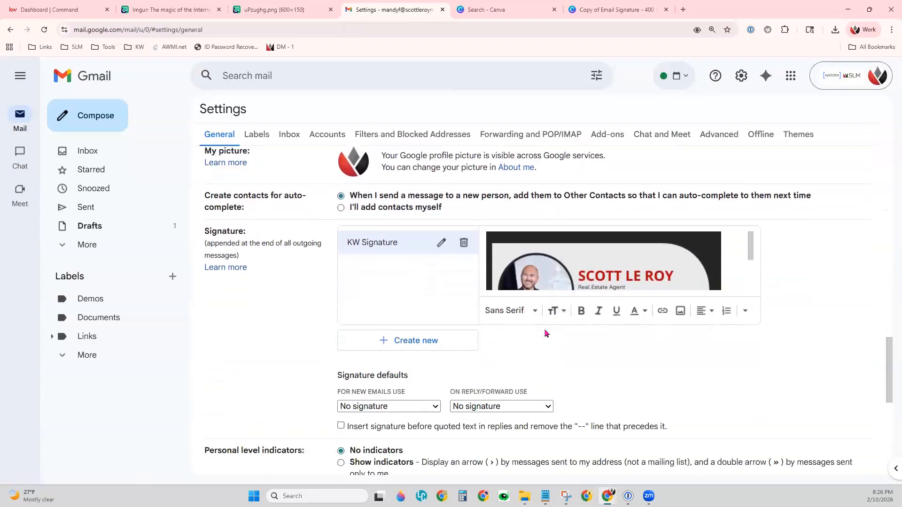
left_click_drag(206, 162, 252, 167)
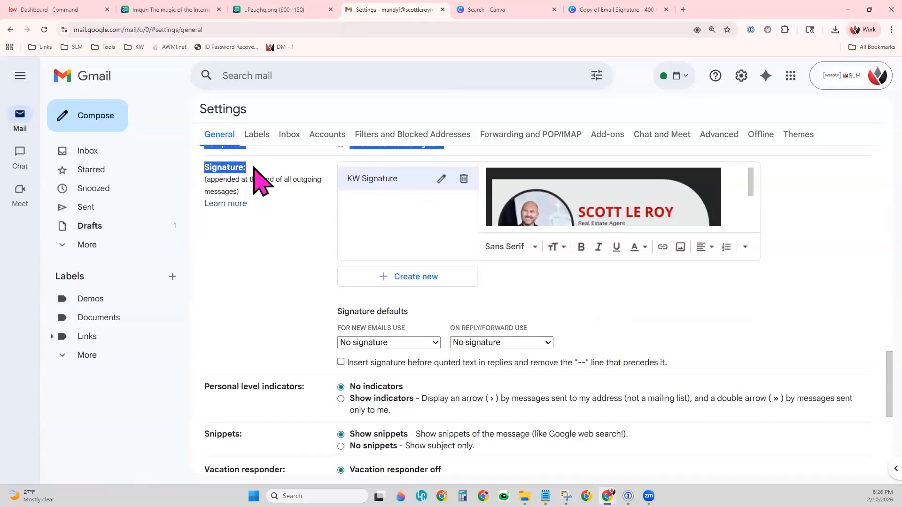
left_click(284, 250)
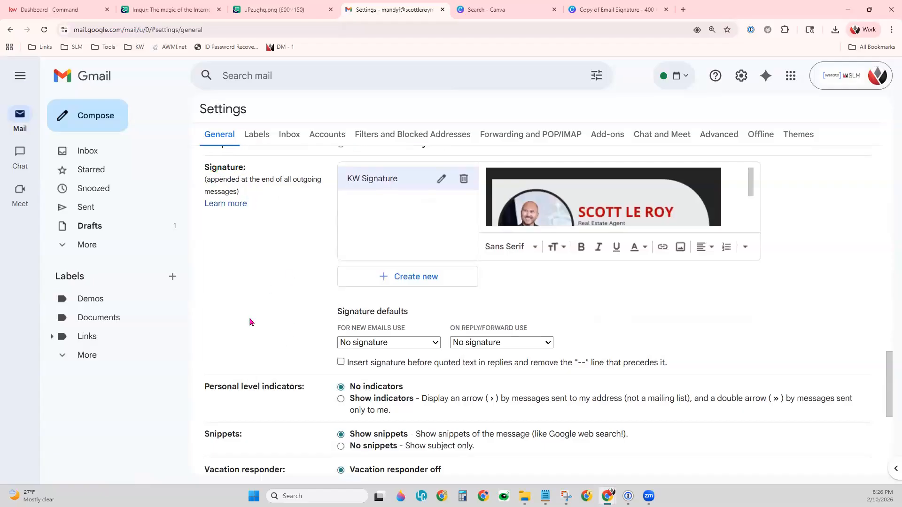
Create a new signature named "New Email Sig".
left_click(422, 278)
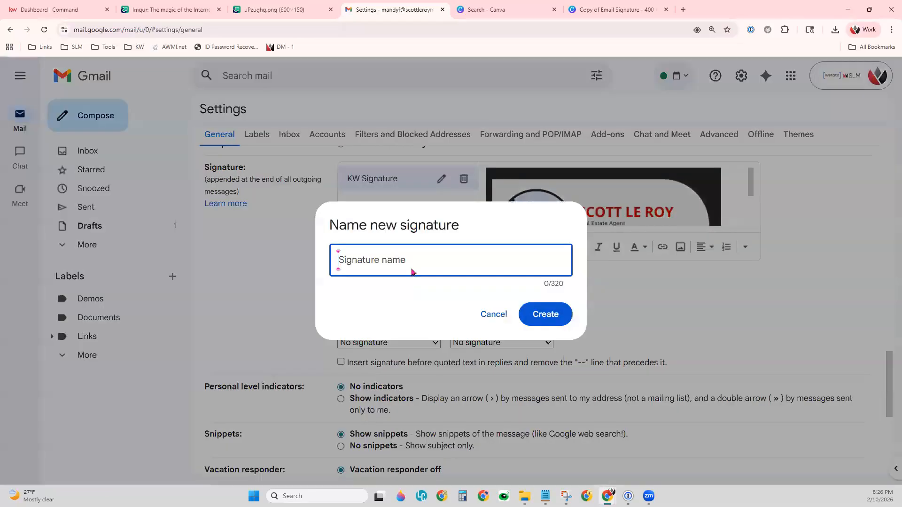
type("New Email Sig")
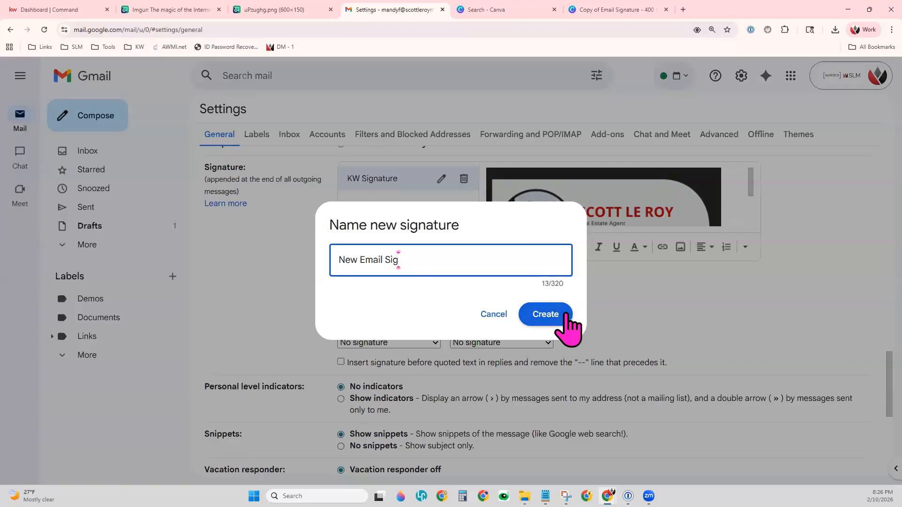
left_click(545, 314)
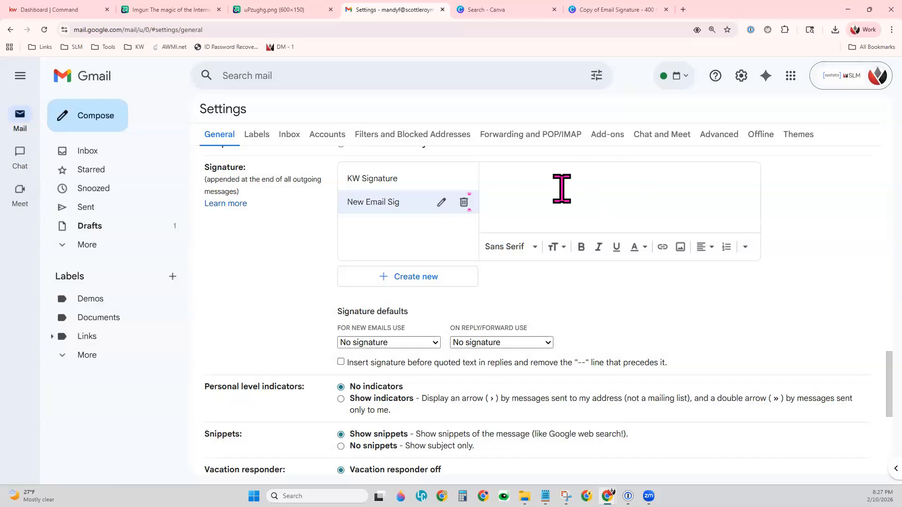
left_click(681, 247)
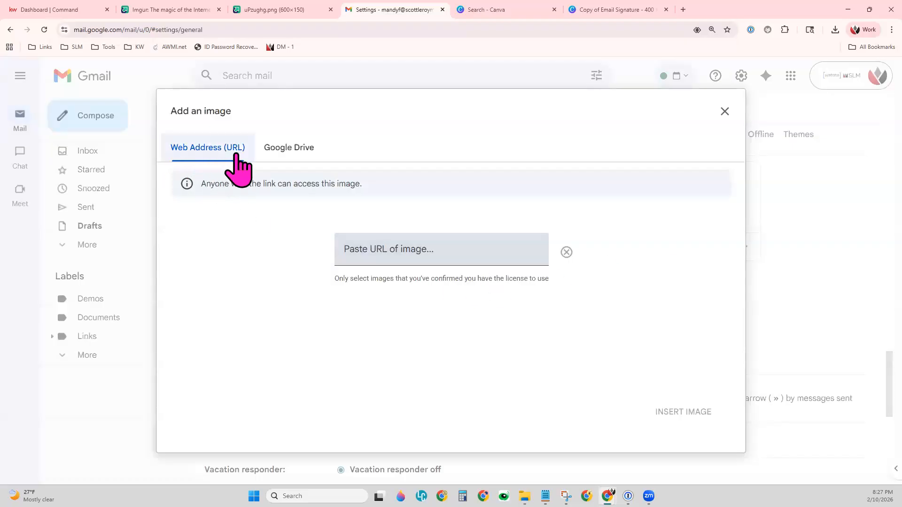
left_click(430, 249)
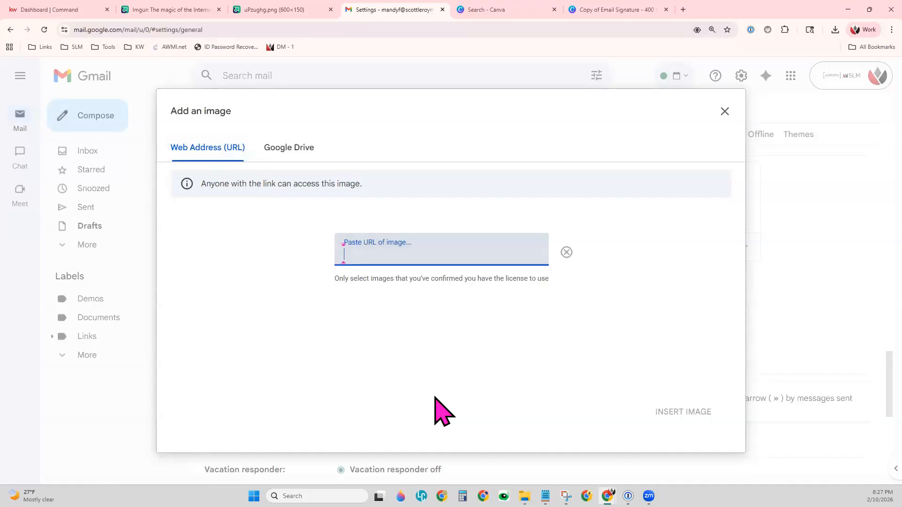
key("ctrl+v")
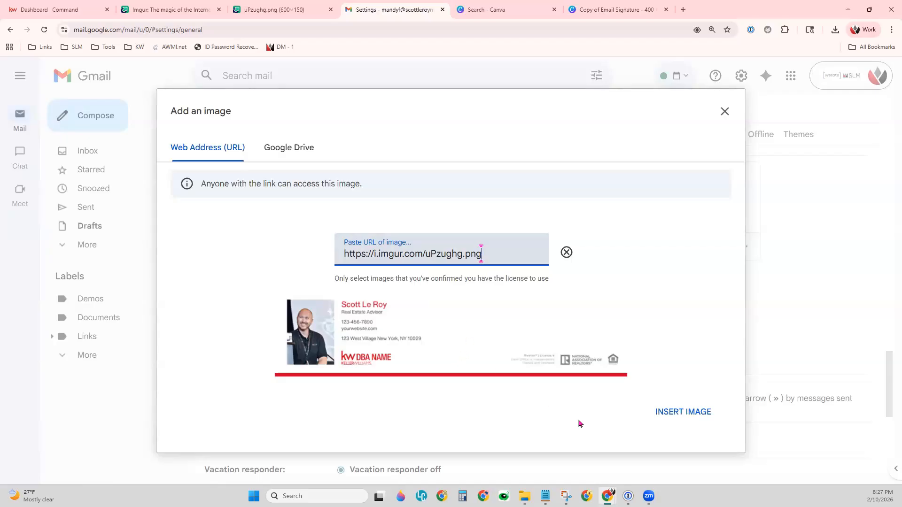
left_click(682, 413)
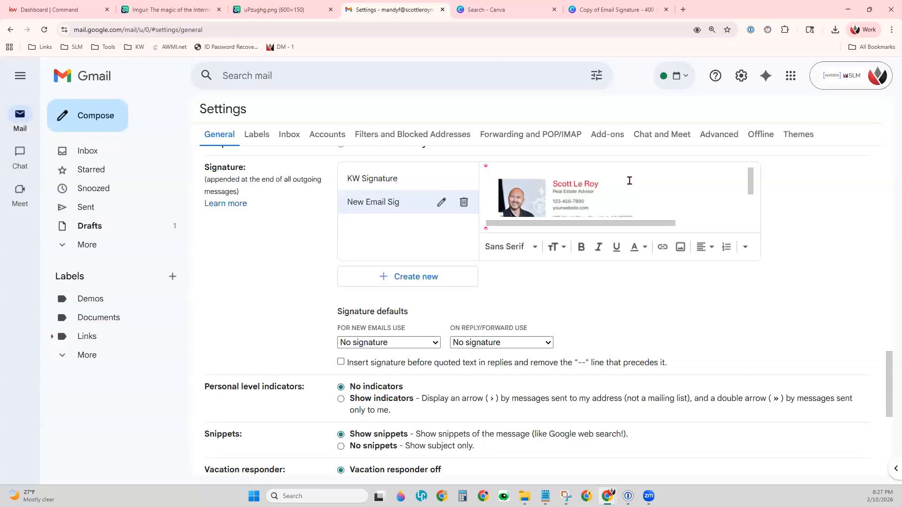
Resize the inserted signature image to Large.
left_click(578, 189)
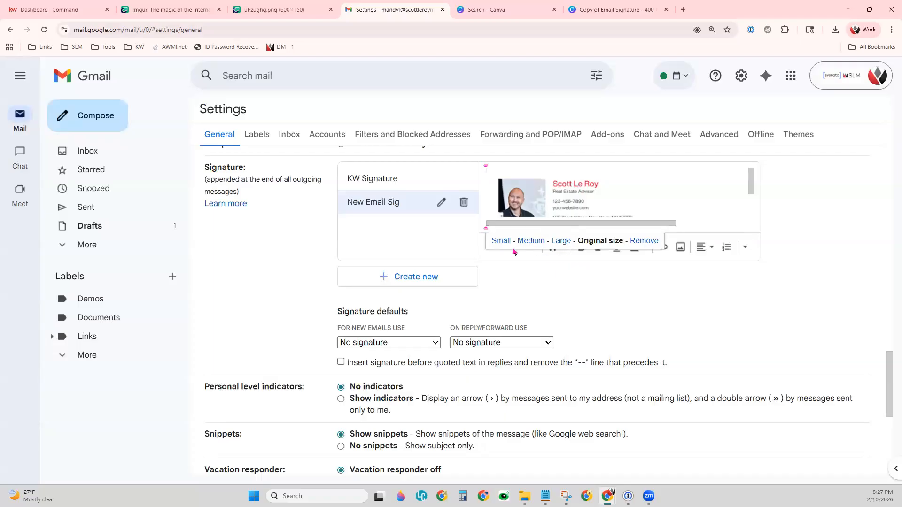
left_click(568, 241)
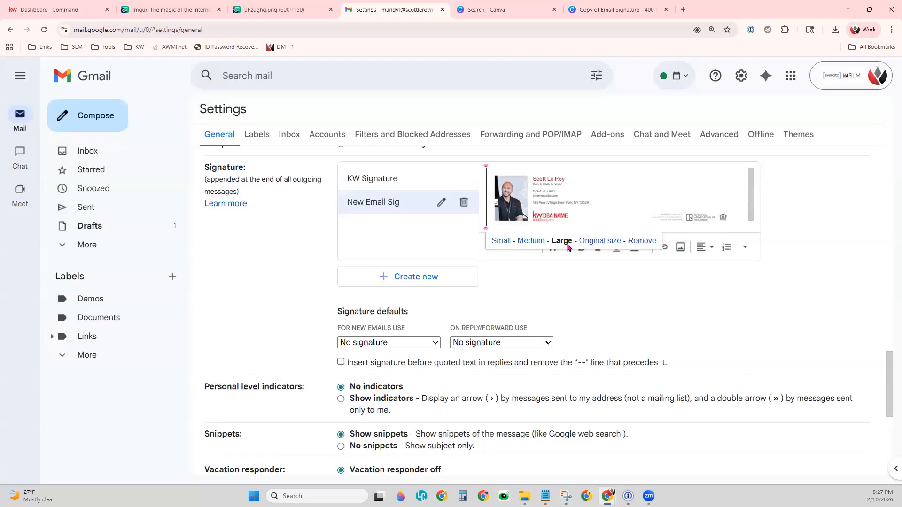
left_click(658, 288)
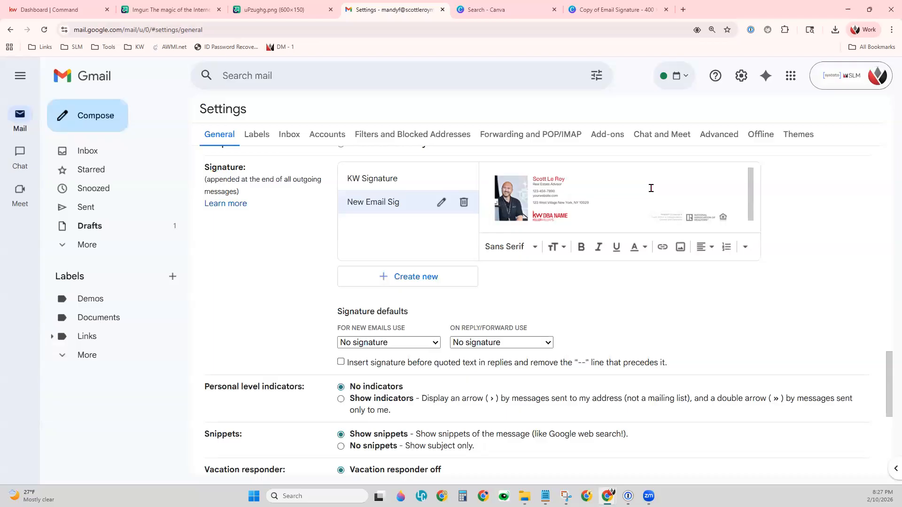
Add three blank lines above the signature image and place the text cursor on the first one.
left_click(491, 195)
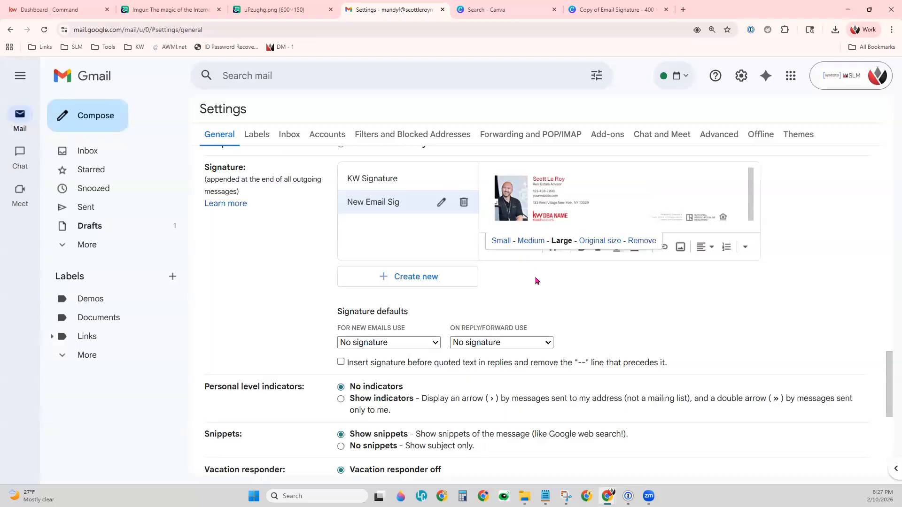
left_click(488, 197)
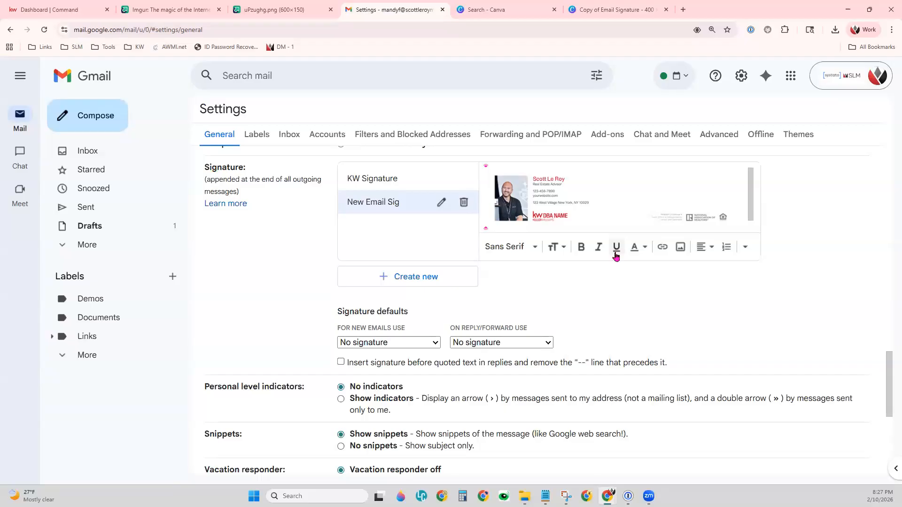
left_click(739, 189)
key("Left")
key("Return")
key("Return")
key("Return")
scroll(564, 193, "up", 2)
left_click(522, 183)
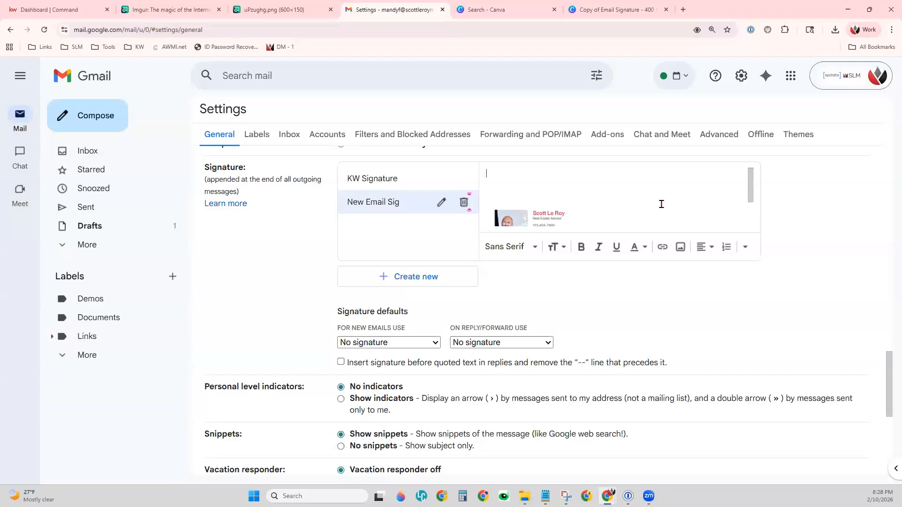
Enter "Thank you!" above the signature image, with the sender's full name on the line below it.
type("Thank you!")
key("Return")
Set New Email Sig as the default signature for both new emails and replies/forwards.
left_click_drag(332, 316, 414, 317)
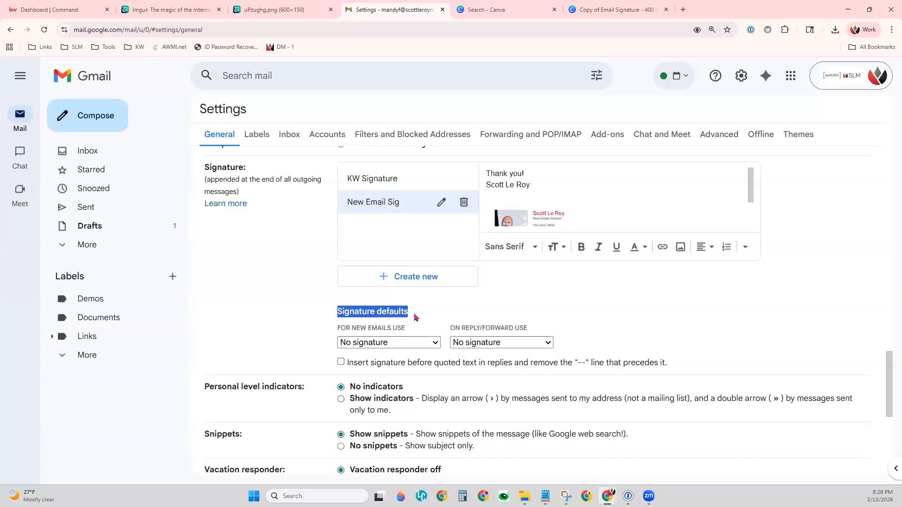
left_click(414, 346)
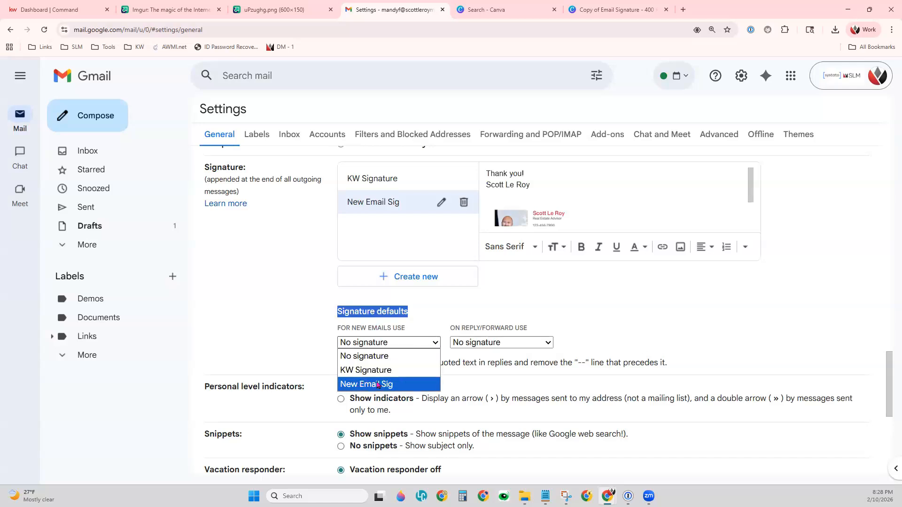
left_click(397, 386)
left_click_drag(351, 328, 394, 328)
left_click_drag(462, 328, 514, 328)
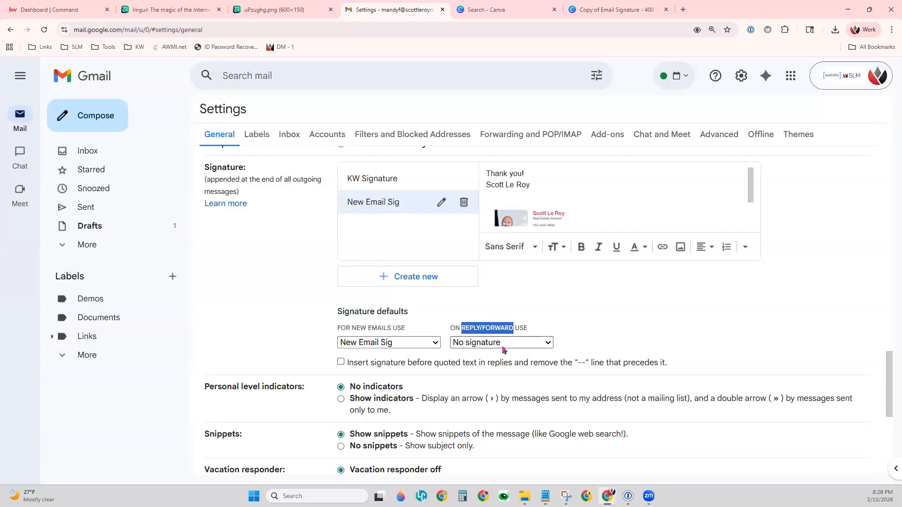
left_click(499, 344)
left_click(491, 384)
left_click(559, 328)
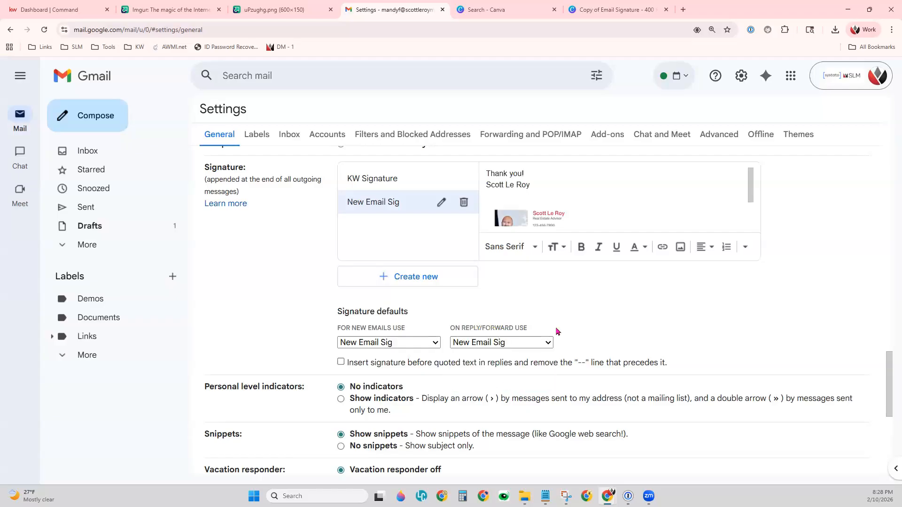
Save the changes to the Gmail settings.
scroll(567, 385, "down", 5)
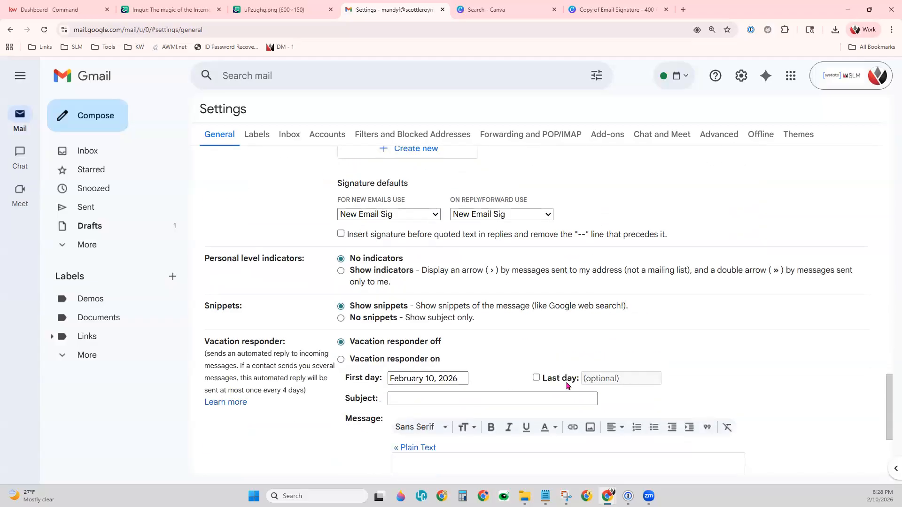
scroll(567, 386, "down", 1)
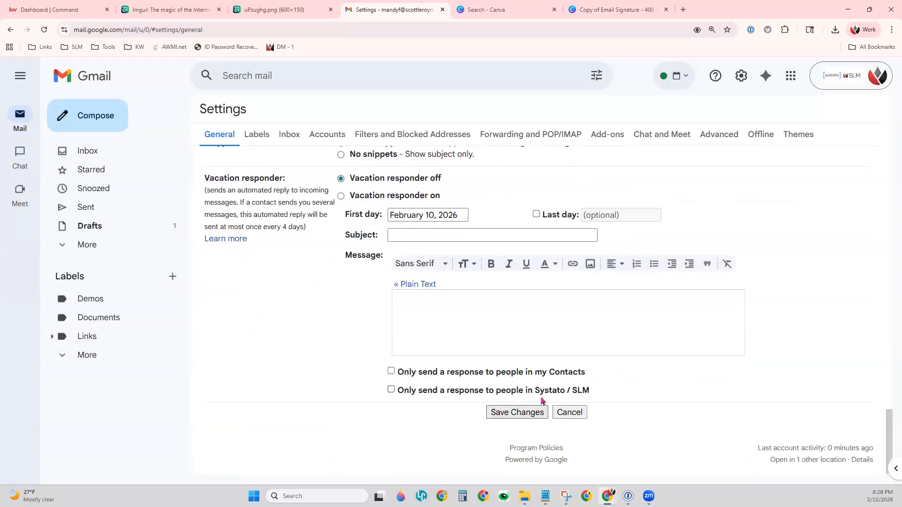
left_click(535, 415)
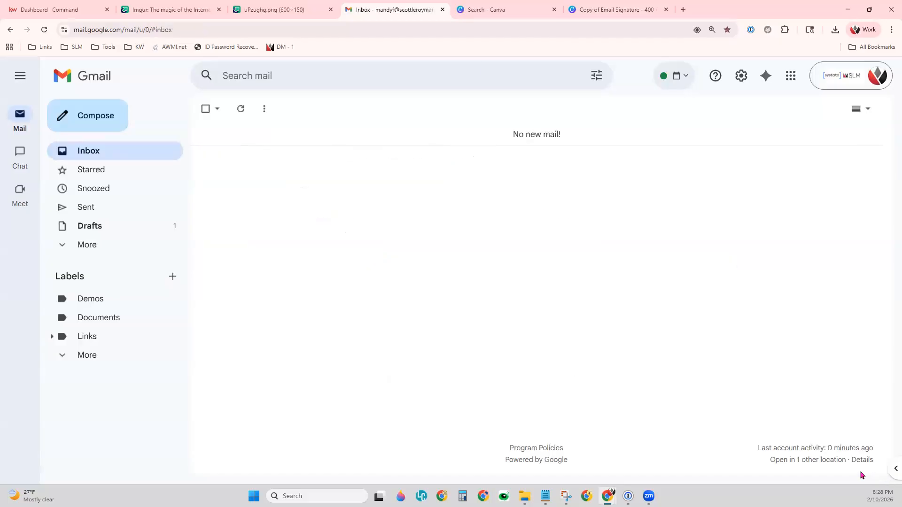
Start a new email message and check the closing text and image of the inserted signature.
left_click(110, 127)
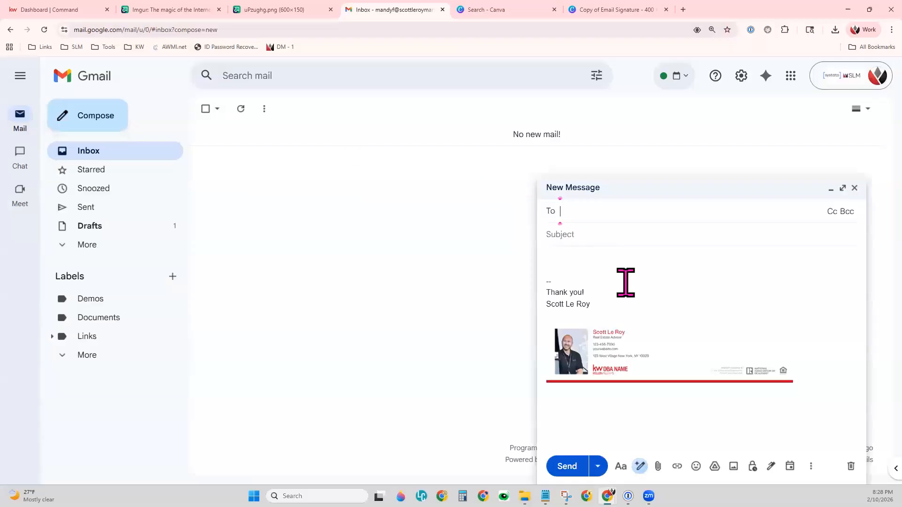
left_click_drag(546, 288, 644, 292)
left_click(610, 293)
left_click_drag(547, 293, 809, 423)
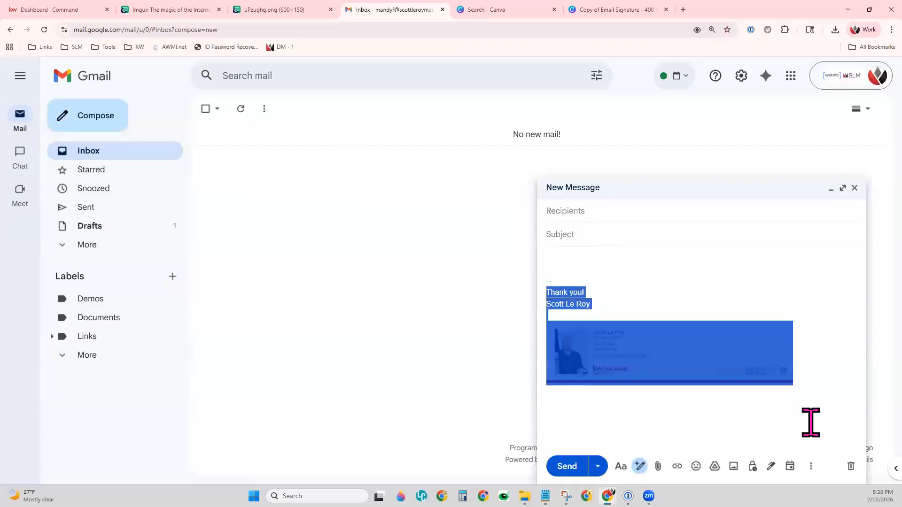
left_click(829, 409)
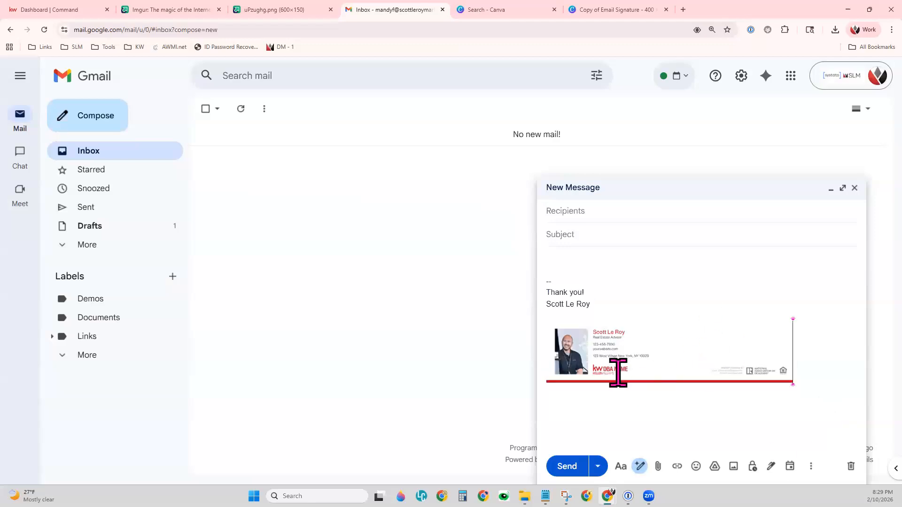